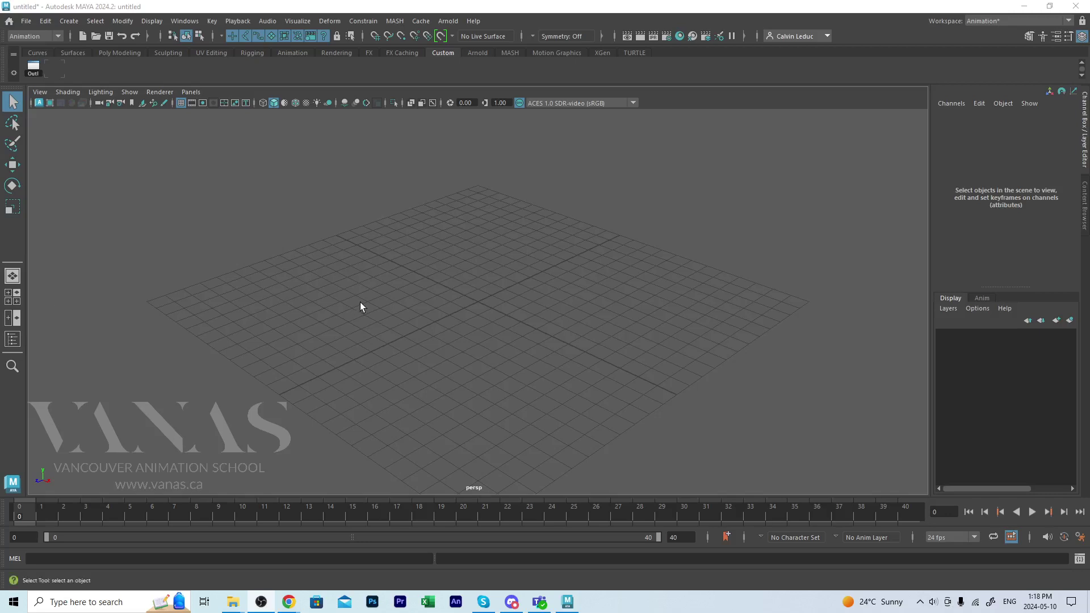
Switch the viewport to the Right (side) camera view and pan the grid down.
key("space")
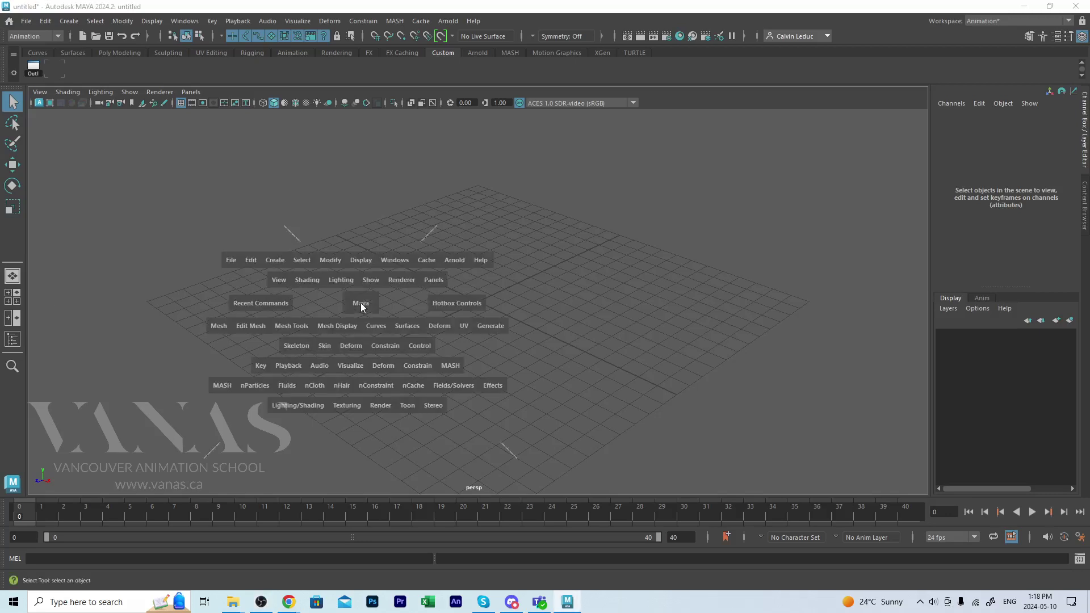
left_click(362, 308)
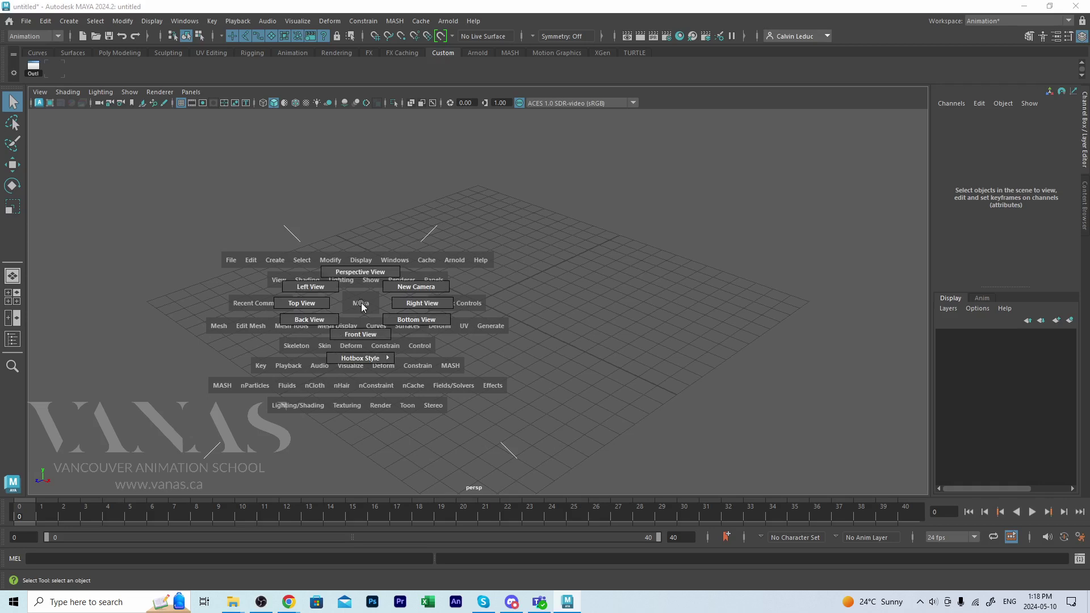
left_click(408, 302)
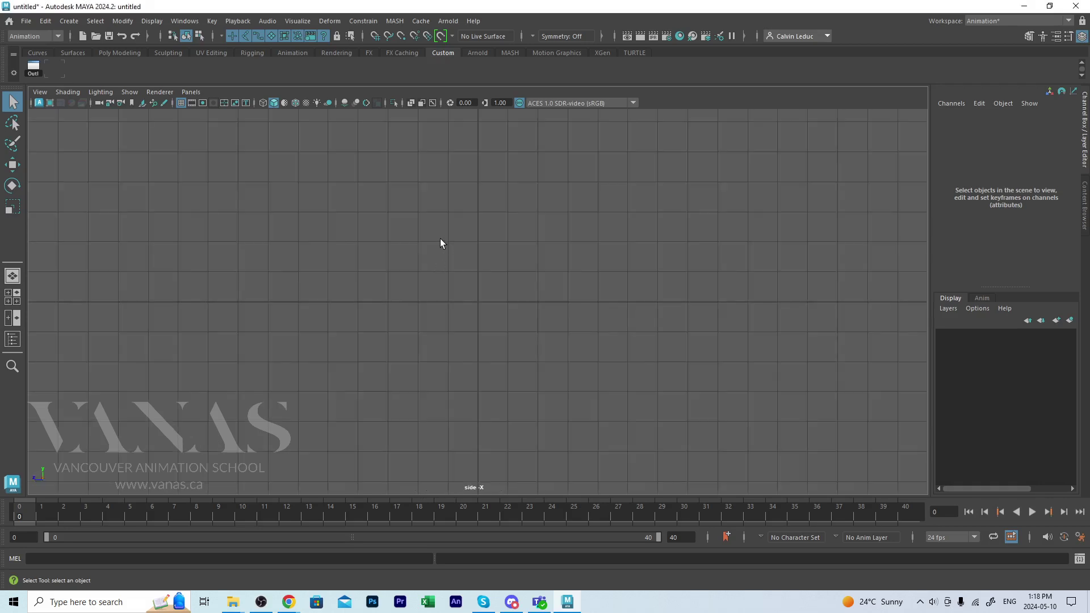
middle_click_drag(438, 220, 427, 309, "alt")
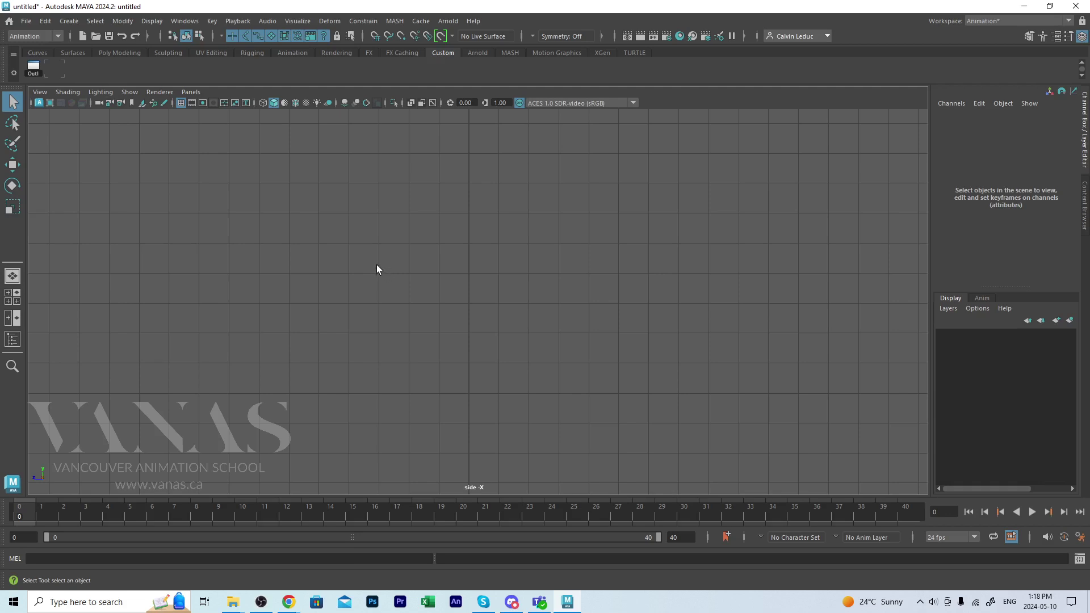
Create a polygon cube from the Cube option box settings.
left_click(66, 22)
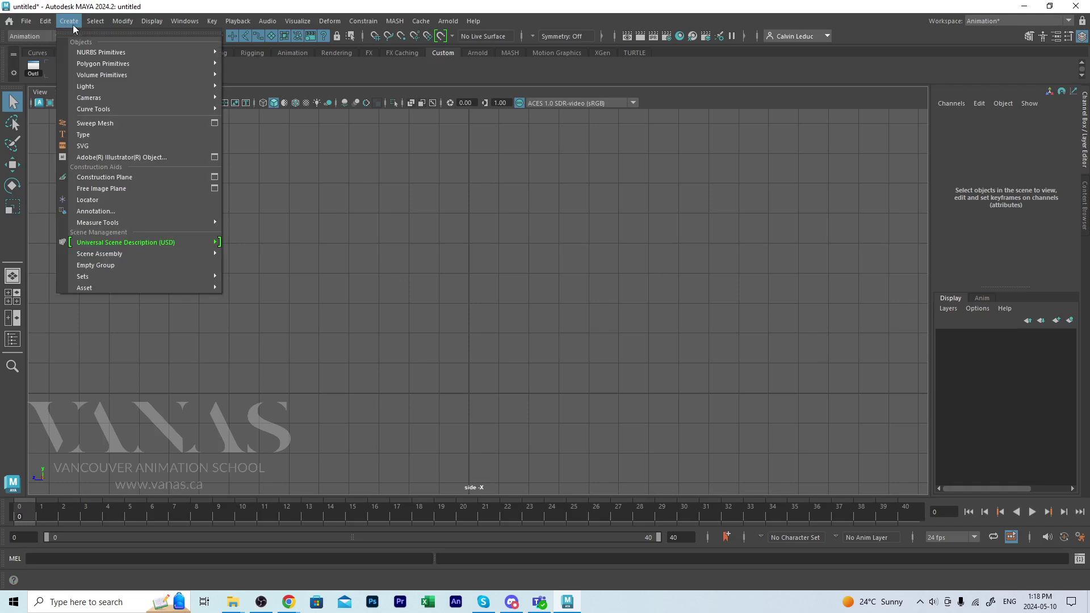
mouse_move(127, 67)
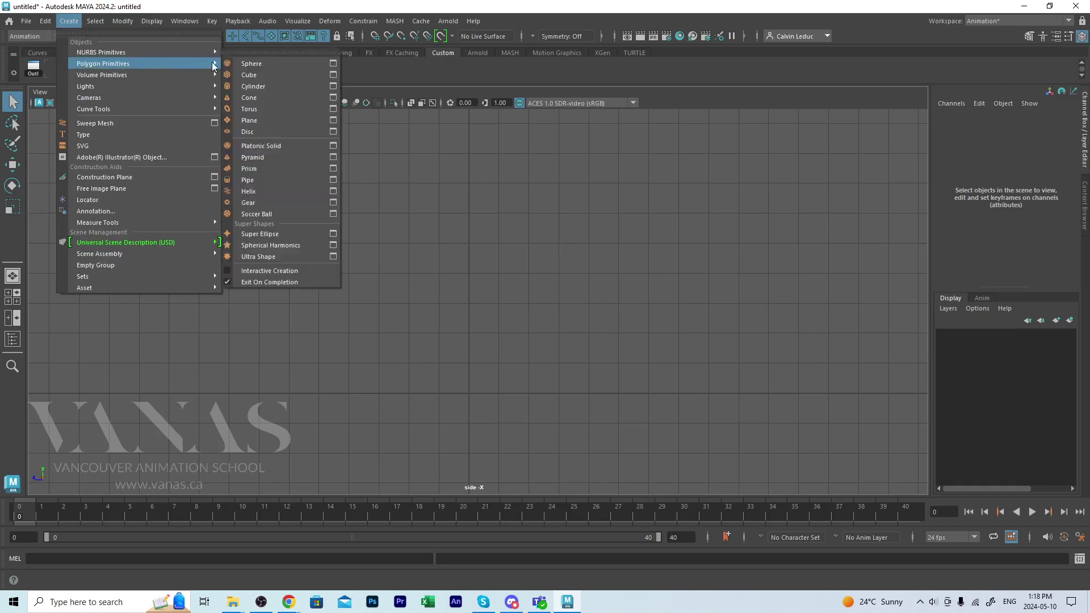
left_click(333, 75)
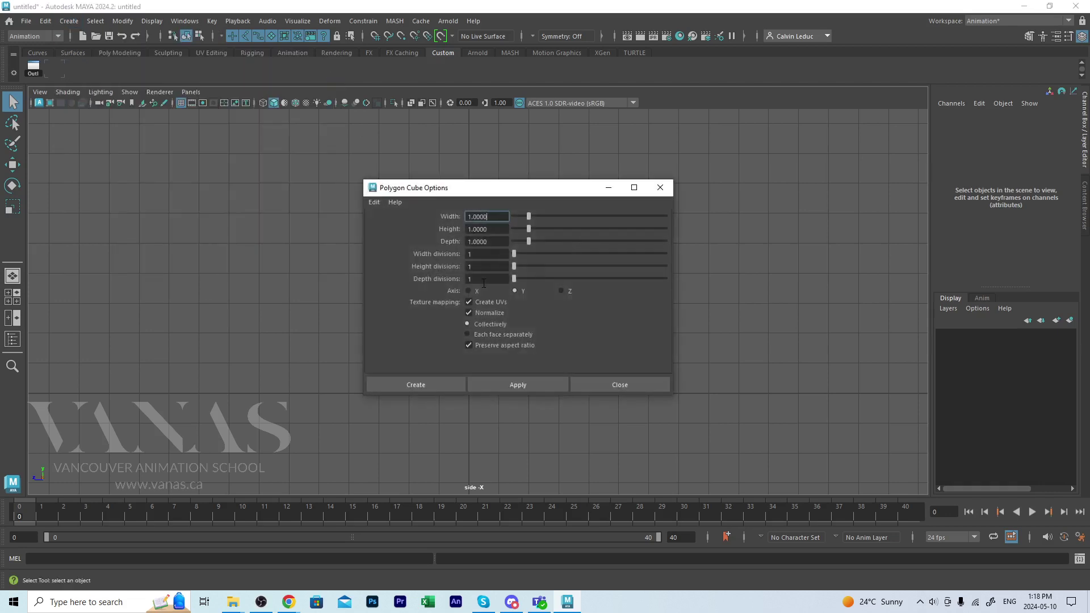
left_click(432, 386)
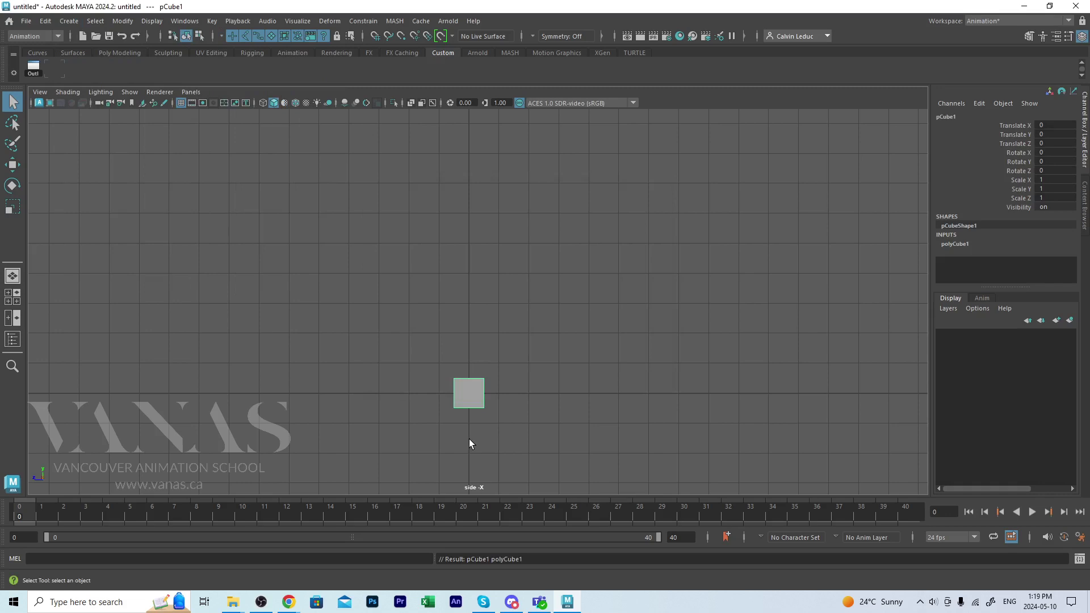
Stretch the cube to Scale Z 44.178 and lower it to Translate Y -0.53, then deselect.
key("r")
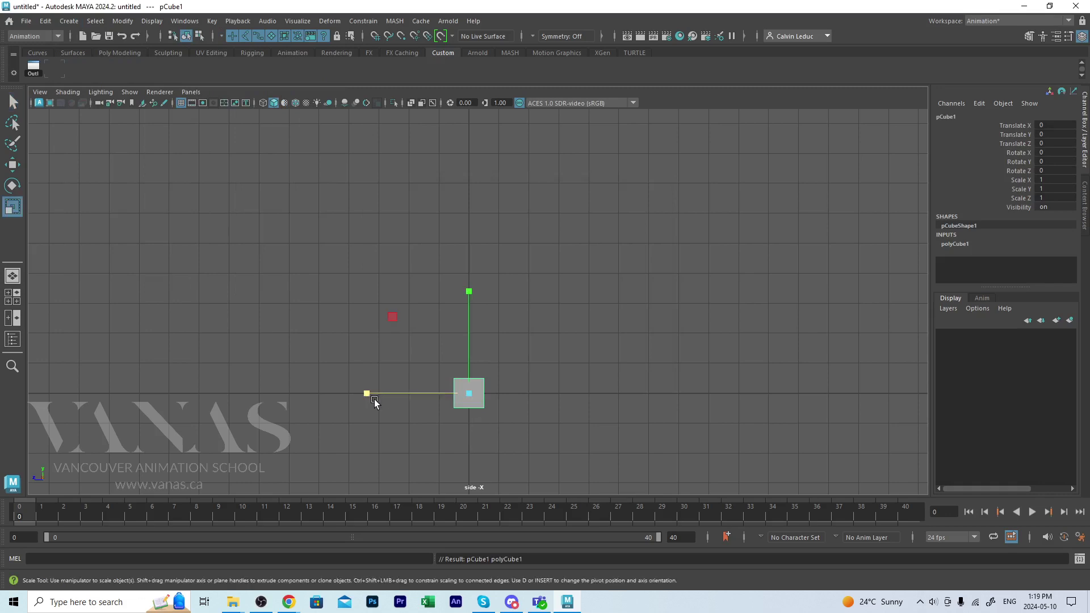
left_click_drag(367, 395, 318, 394)
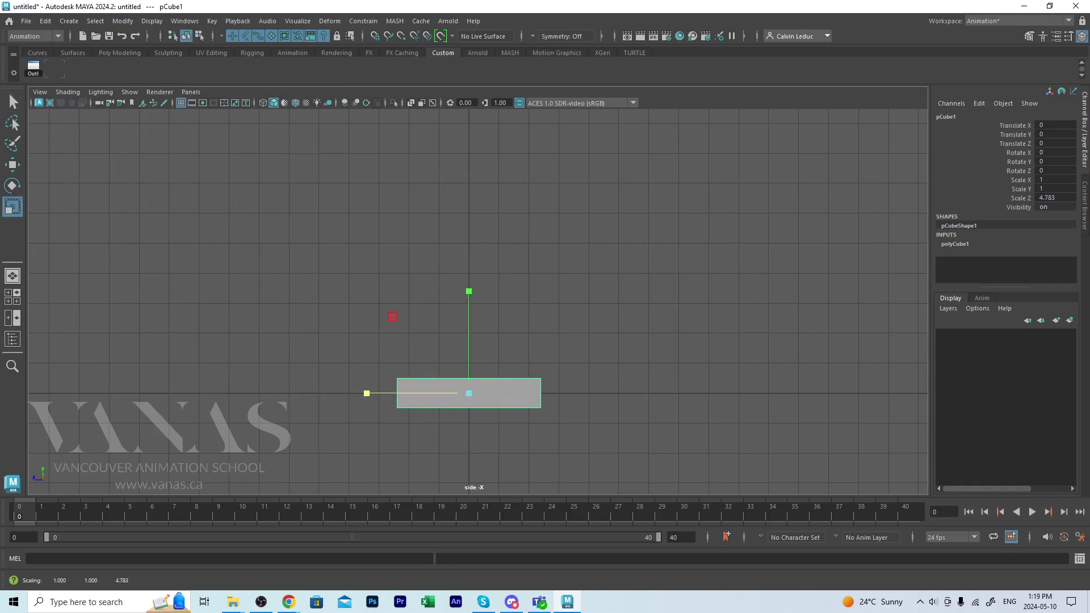
middle_click_drag(616, 242, 61, 219)
middle_click_drag(659, 211, 349, 216)
key("w")
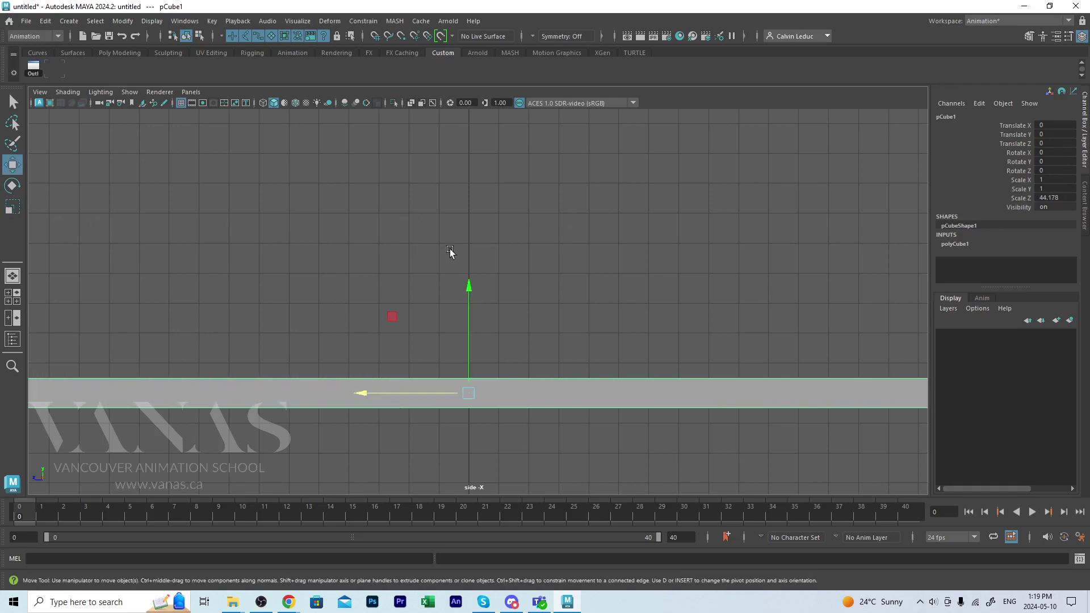
left_click_drag(472, 285, 467, 302)
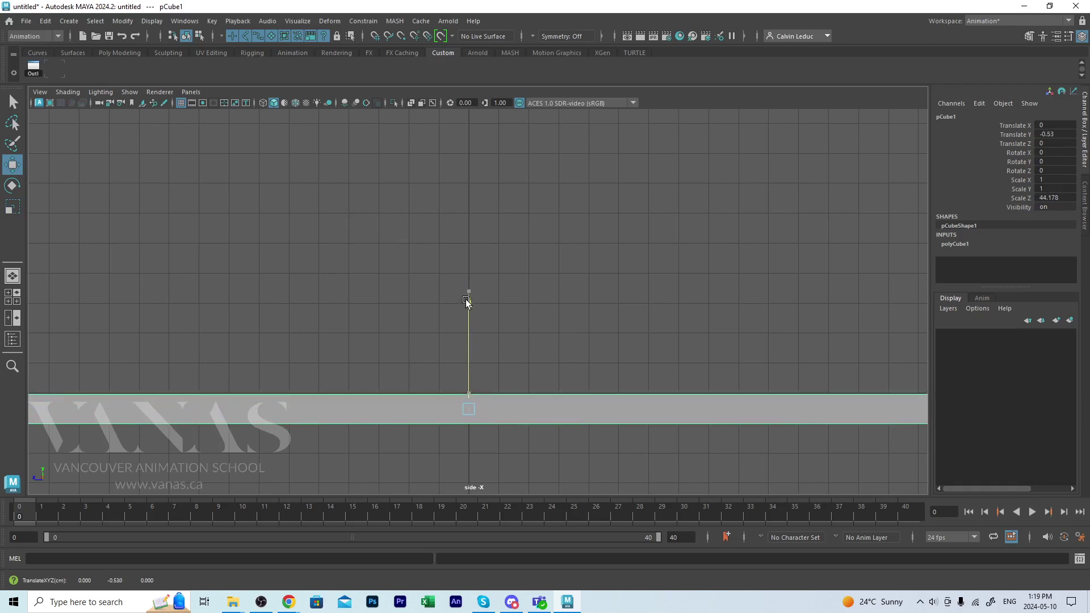
left_click(394, 203)
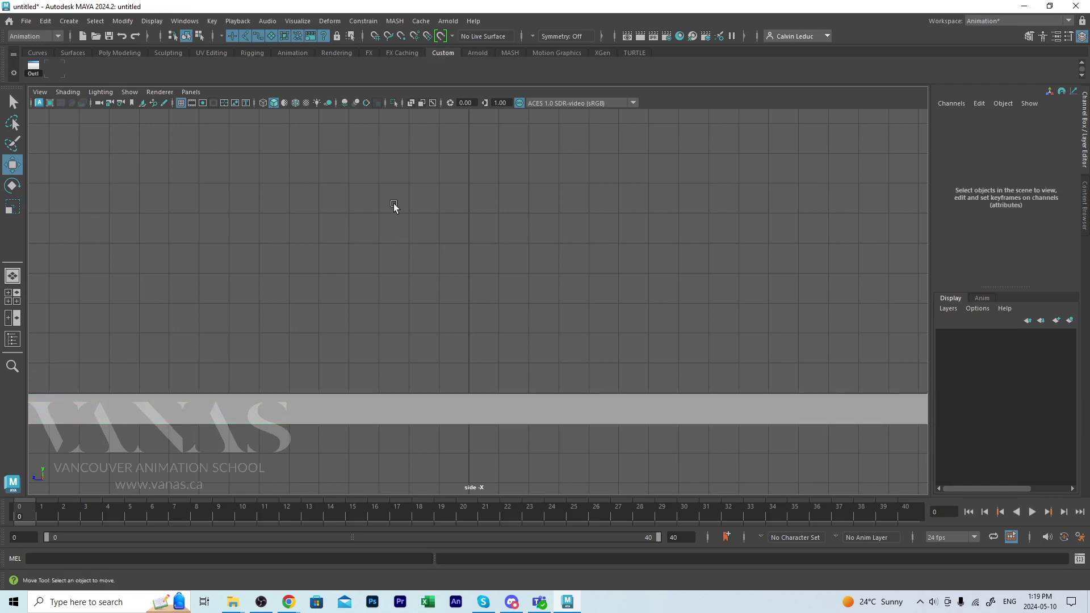
Create a polygon sphere from the Sphere option box settings.
left_click(69, 21)
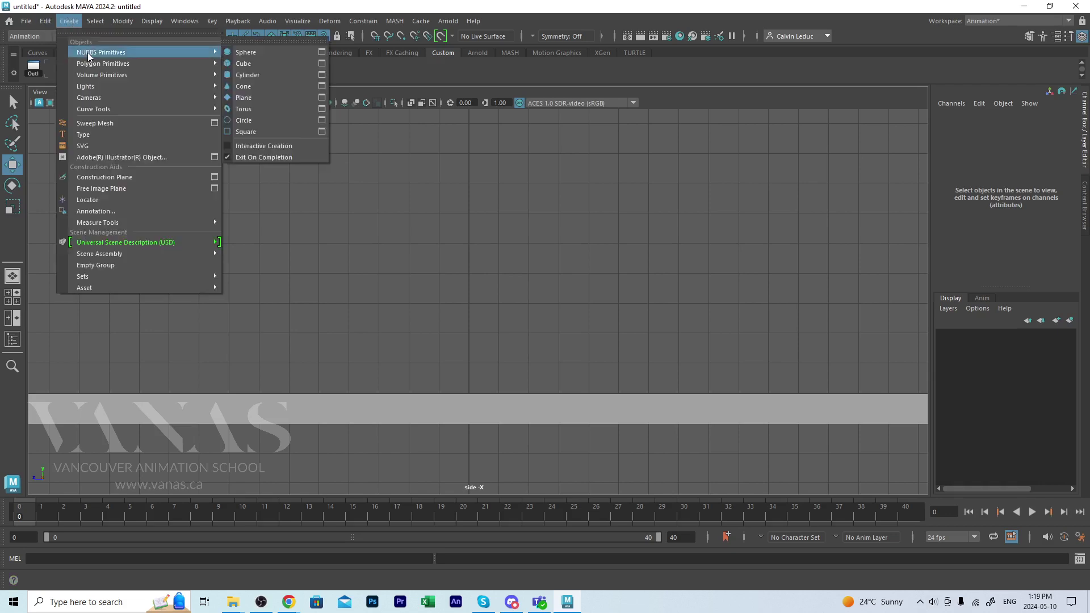
mouse_move(131, 61)
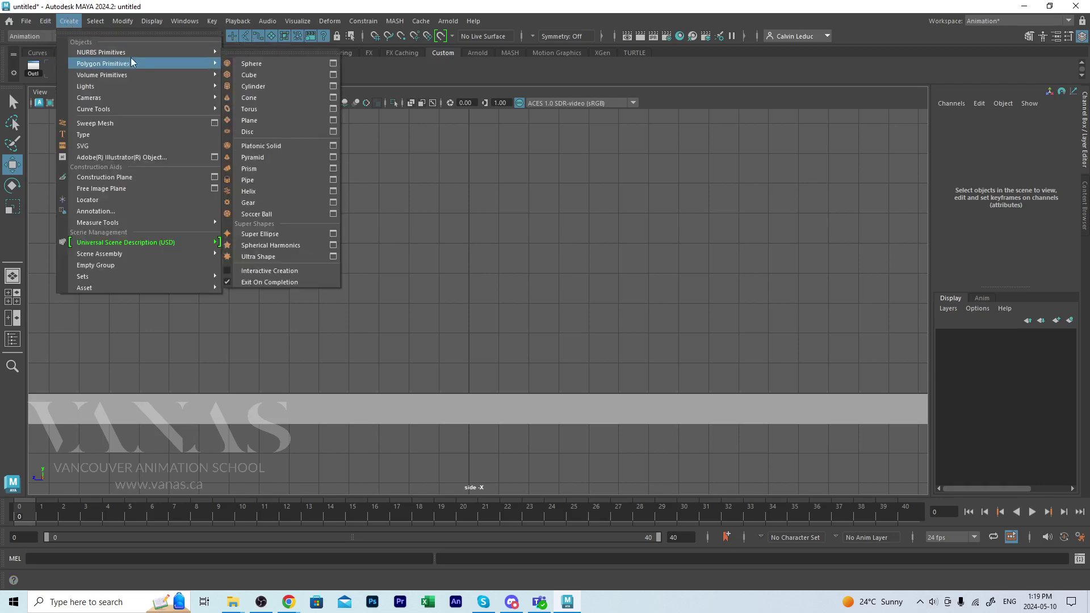
left_click(334, 63)
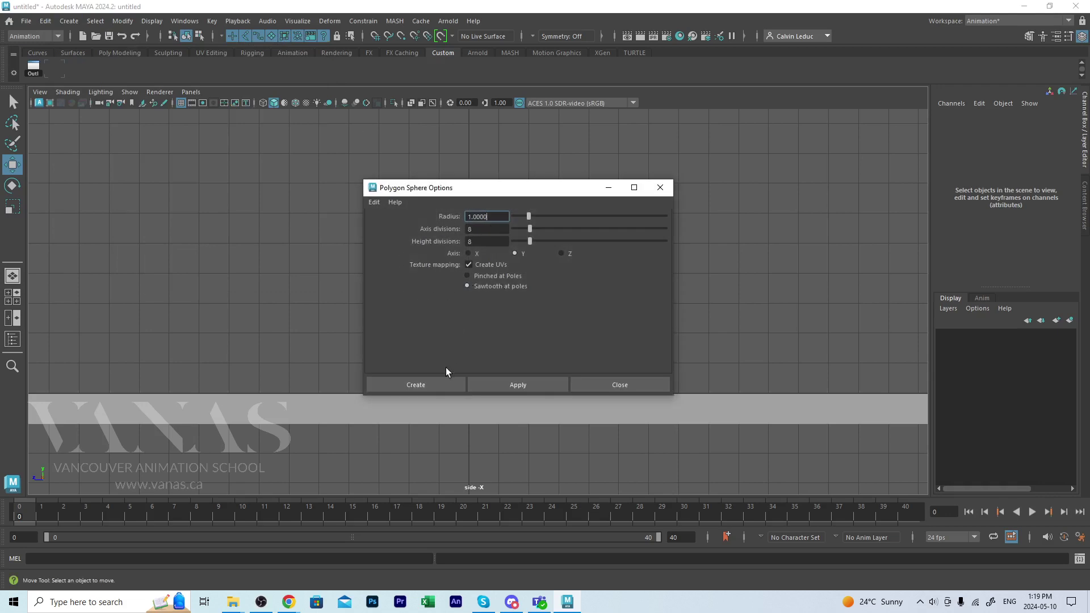
left_click(448, 387)
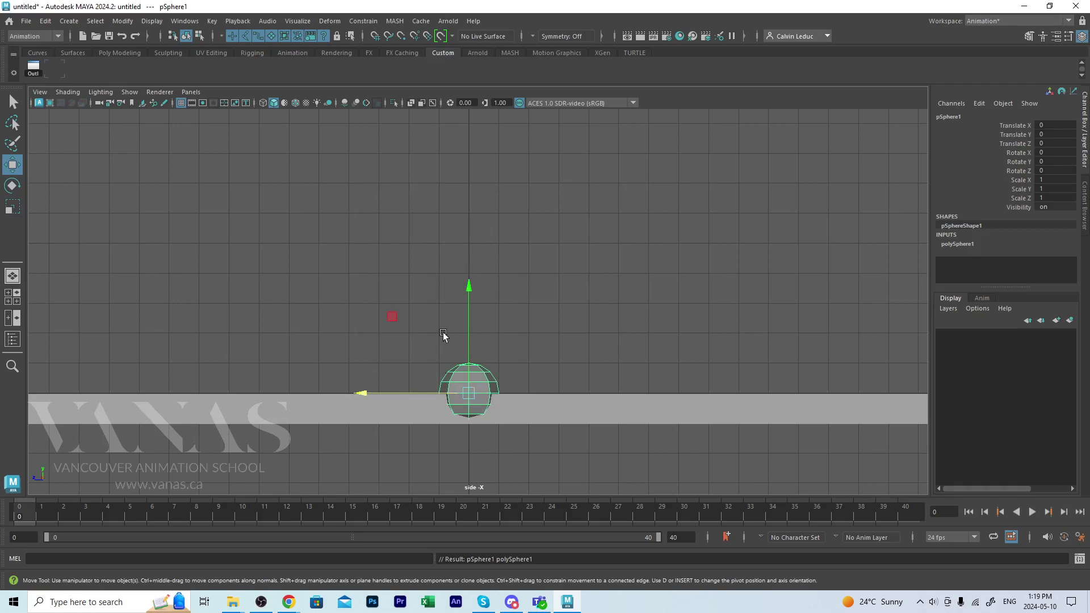
Turn on smooth preview and move the sphere to Translate Y 8.409, Z 6.231.
left_click_drag(469, 298, 469, 255)
key("3")
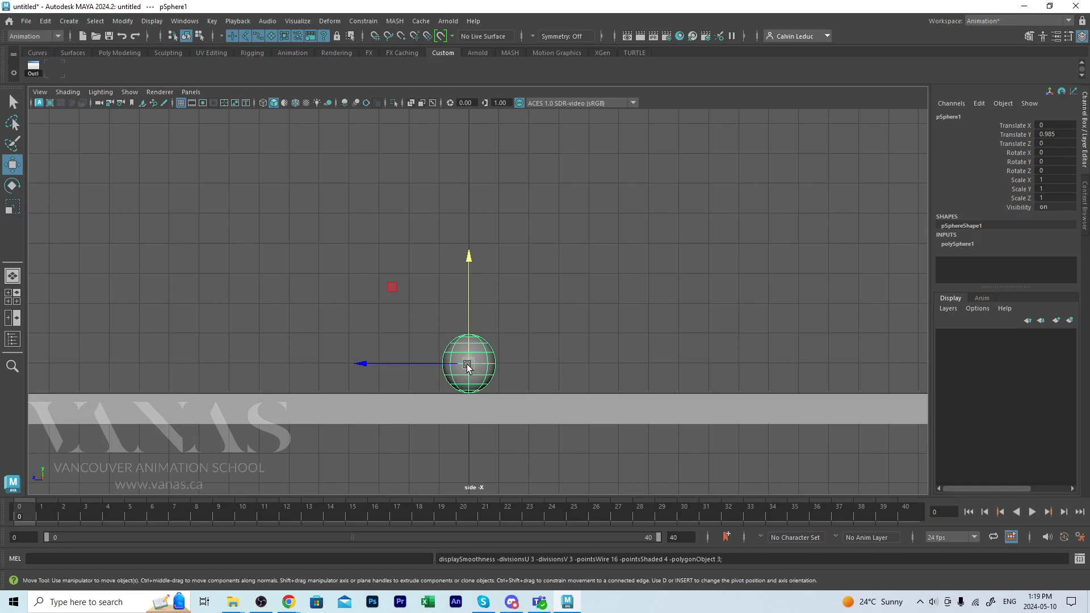
left_click_drag(467, 365, 282, 141)
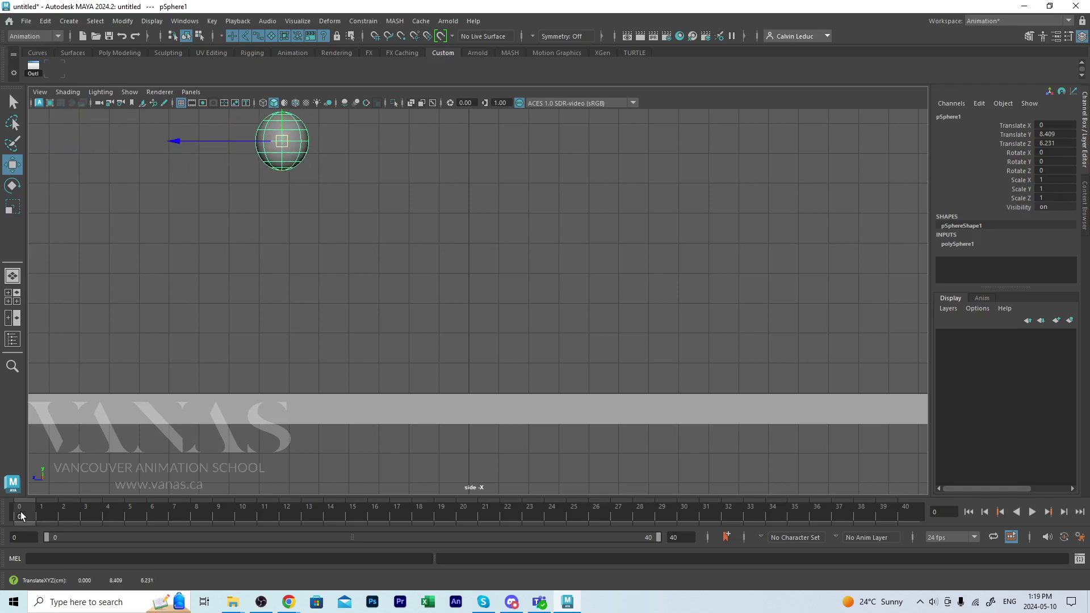
Key the sphere's starting position at frame 0 and rename pSphere1 to 'Ball'.
key("s")
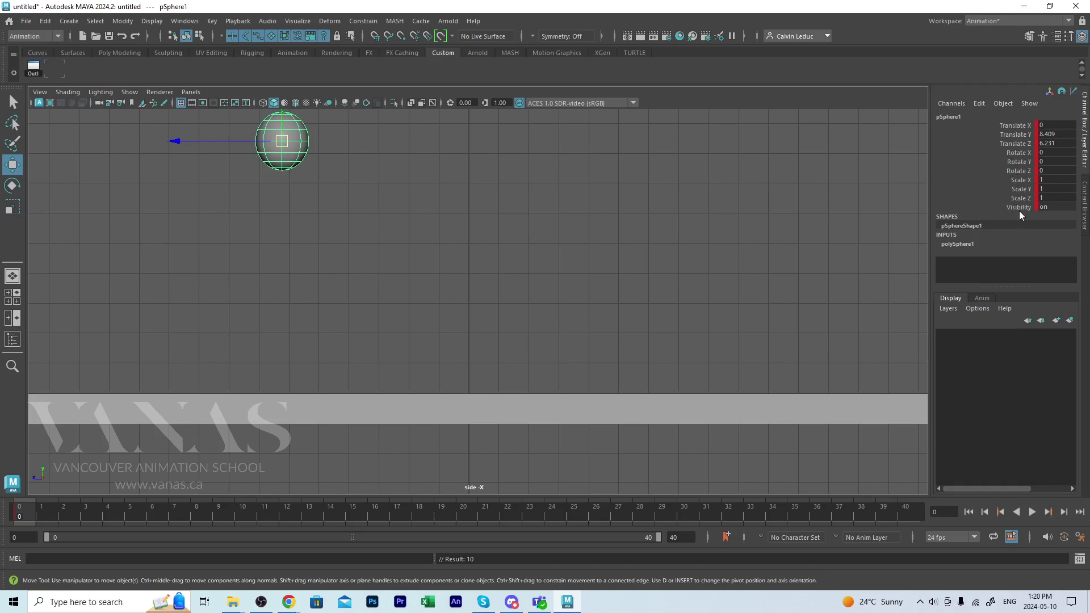
double_click(974, 116)
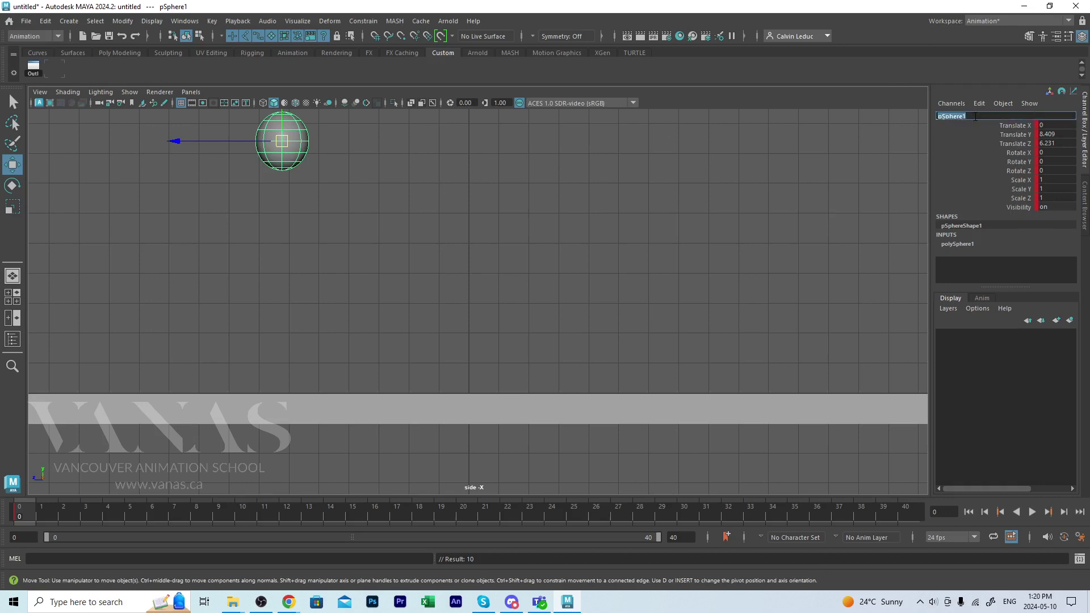
type("Ball")
key("Return")
left_click(833, 182)
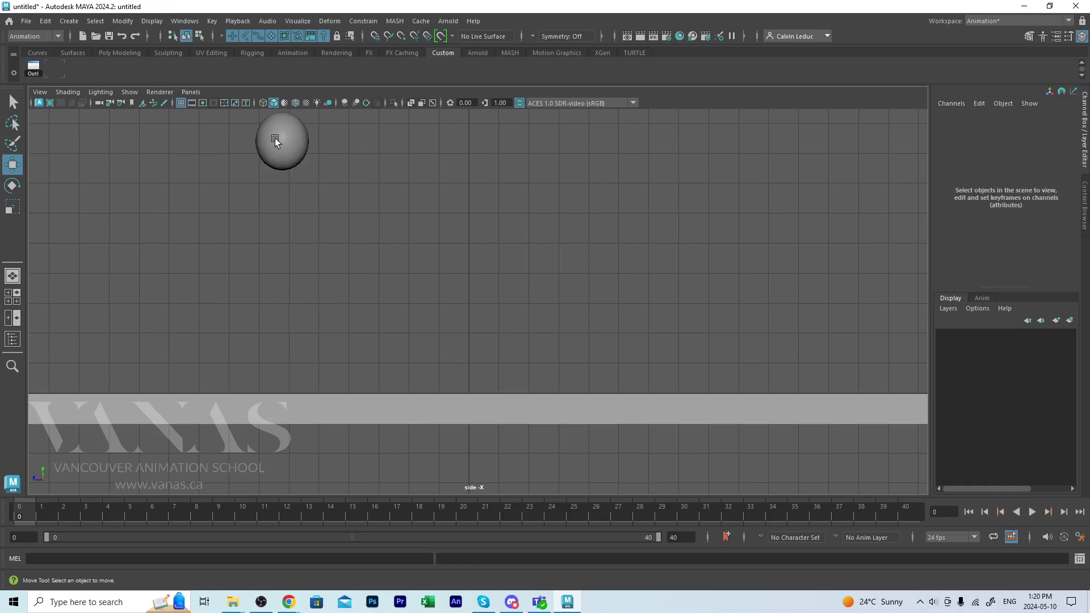
left_click(281, 152)
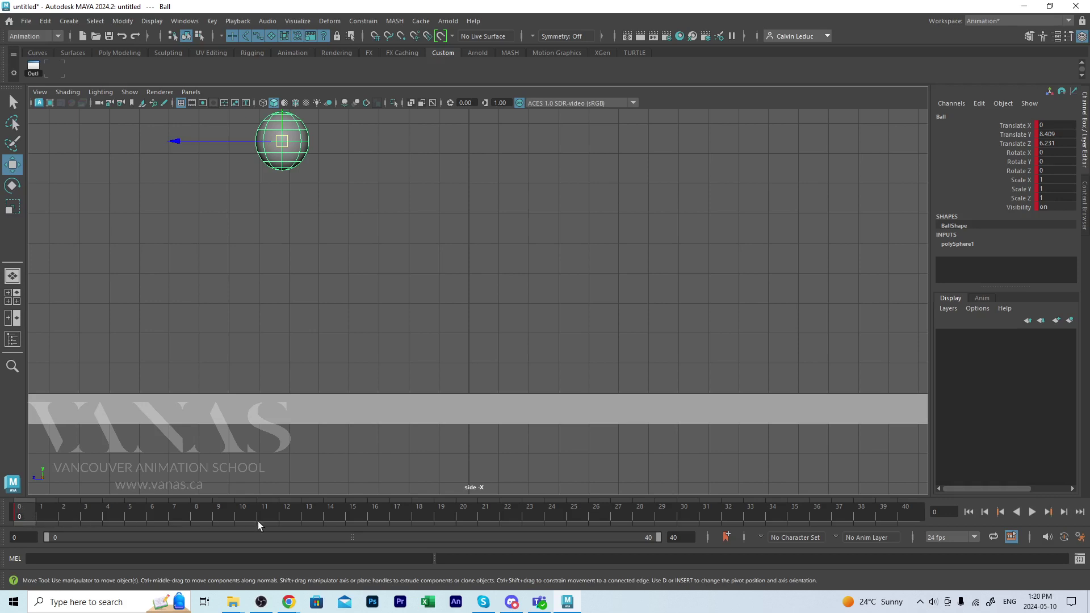
Key the ball's translate channels at frame 8 resting on the slab (Y 0.947, Z -0.436).
left_click(199, 515)
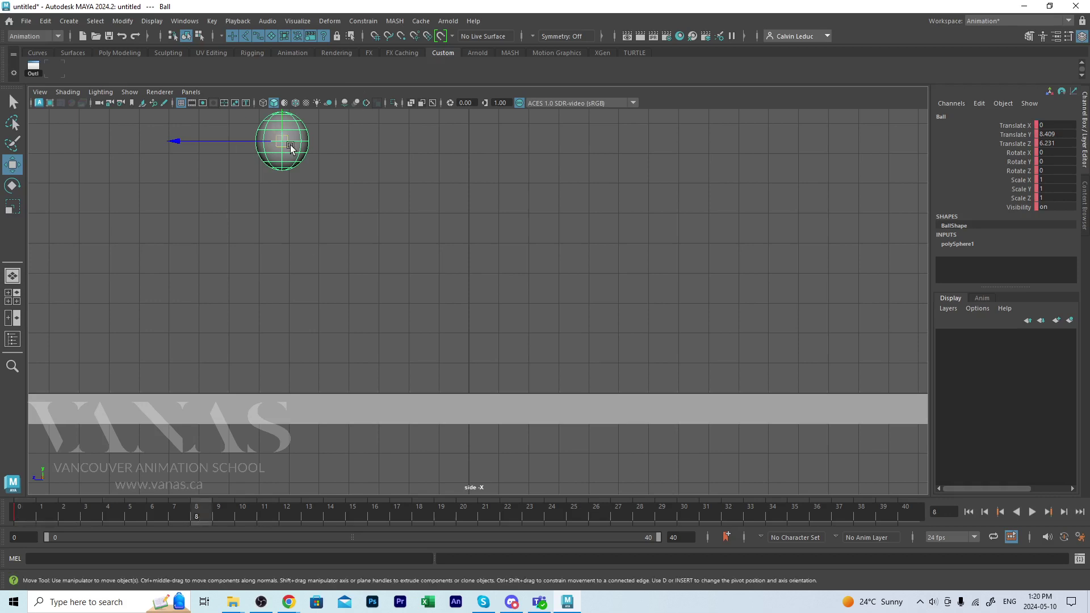
left_click_drag(281, 139, 481, 365)
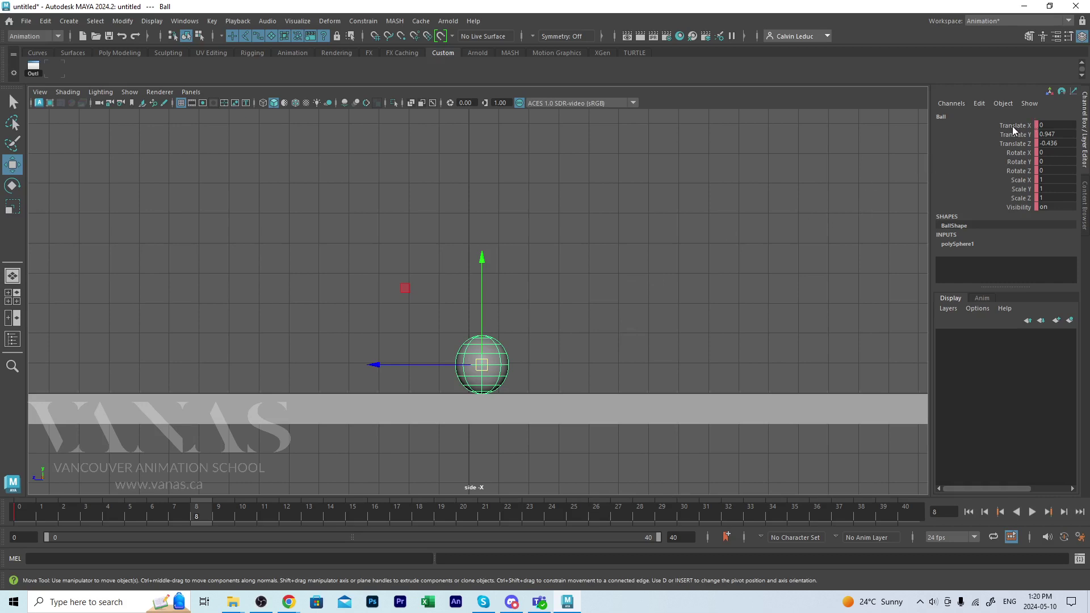
left_click_drag(1014, 126, 1013, 142)
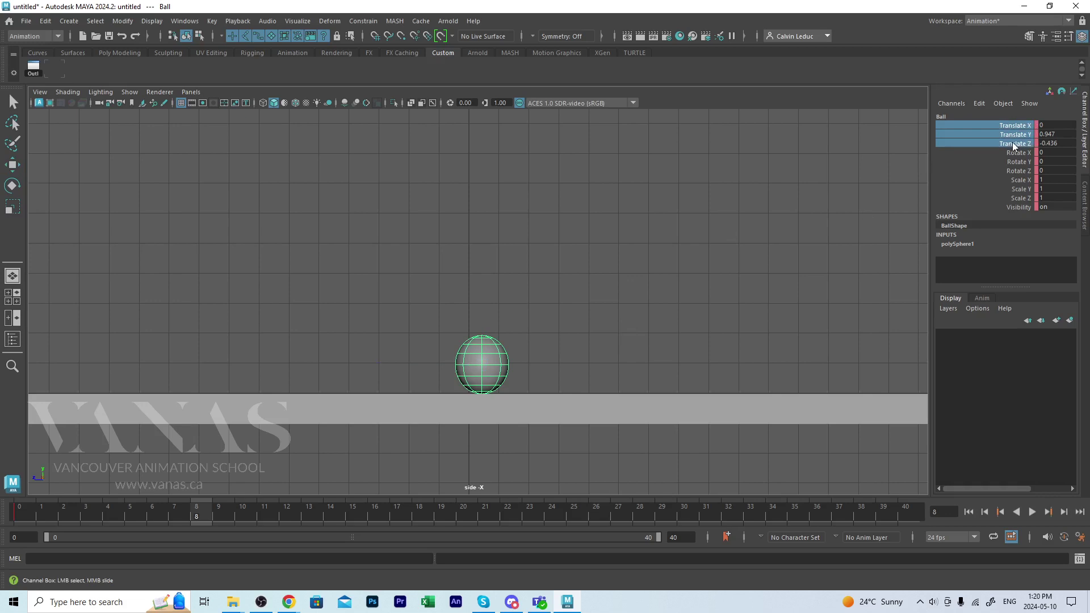
right_click(986, 124)
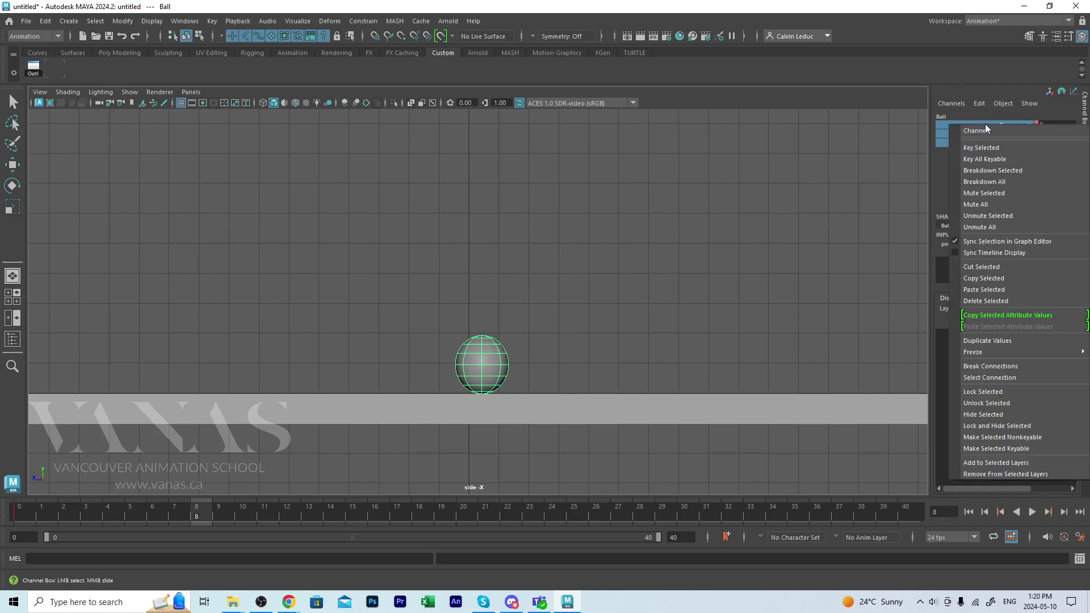
left_click(980, 146)
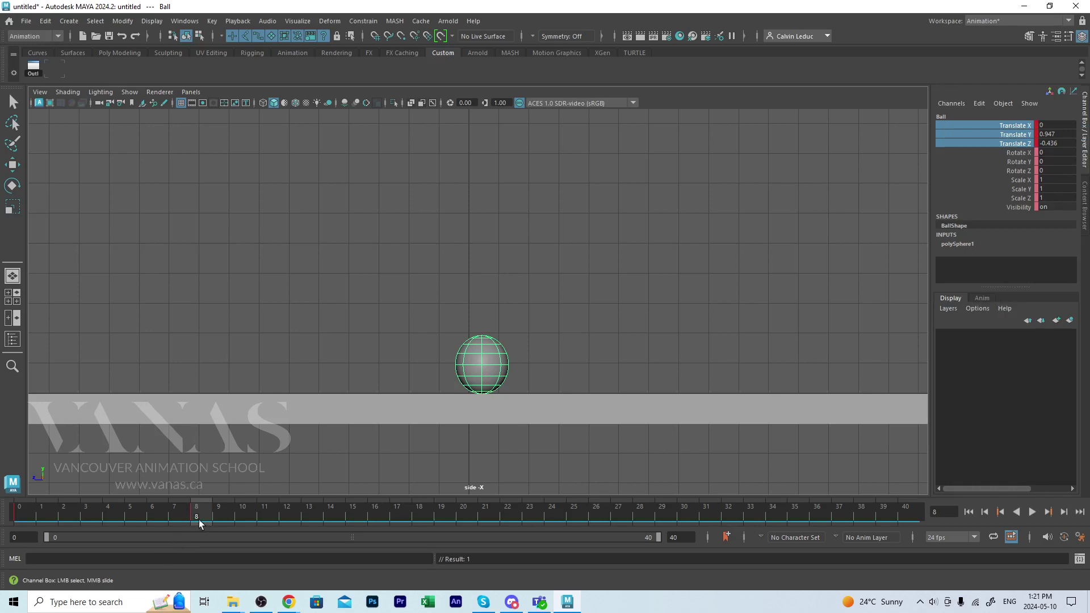
Scrub from frame 0 to 8 to preview the fall, ending at frame 16.
left_click(24, 513)
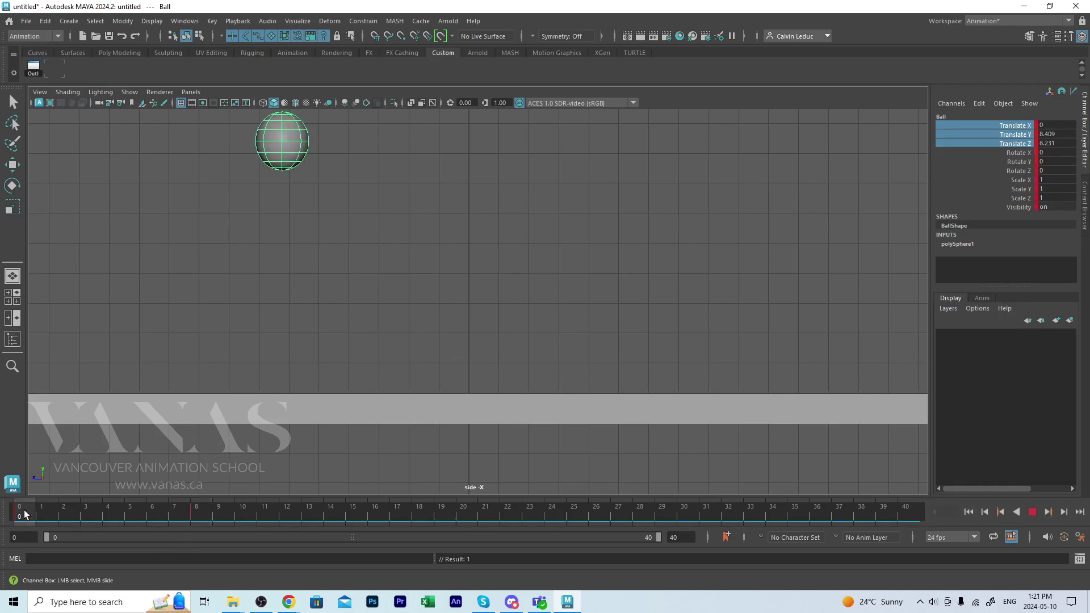
left_click_drag(29, 513, 193, 513)
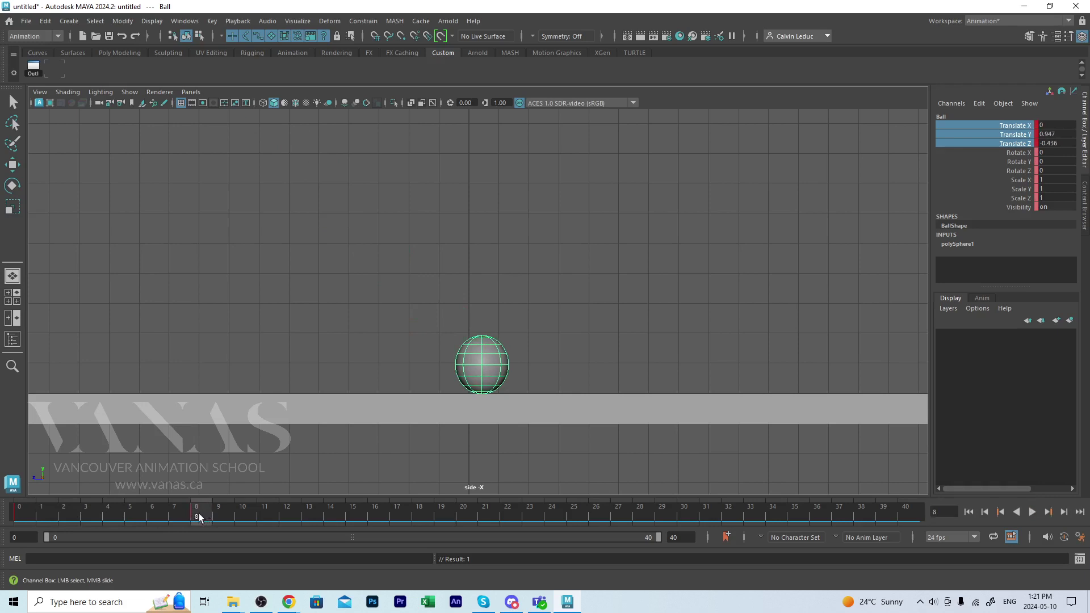
left_click(379, 512)
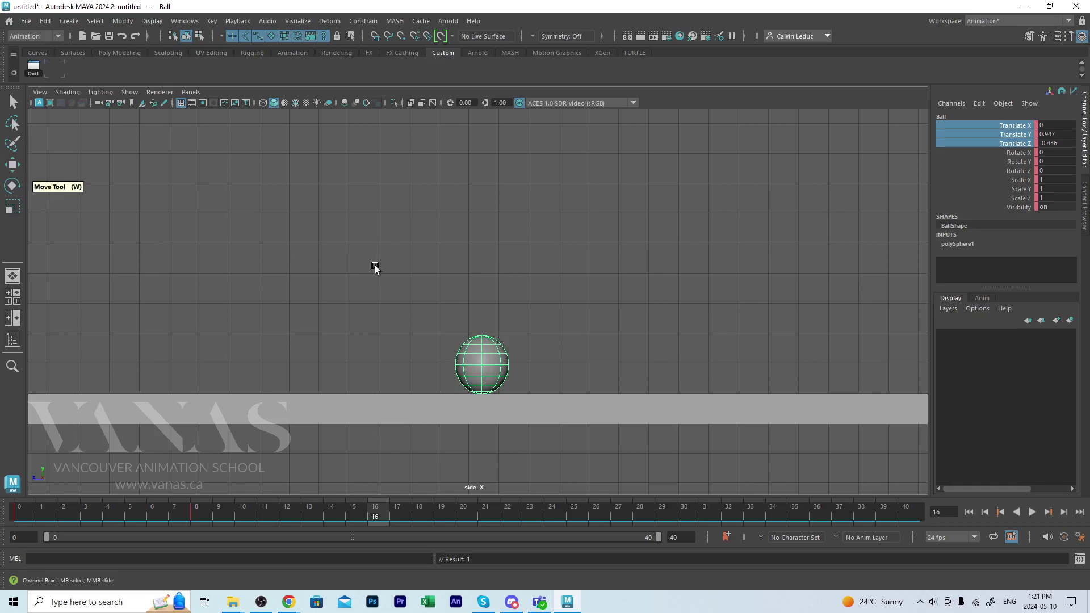
Key the ball raised up and right at frame 16 (Y 5.966, Z -4.659).
key("w")
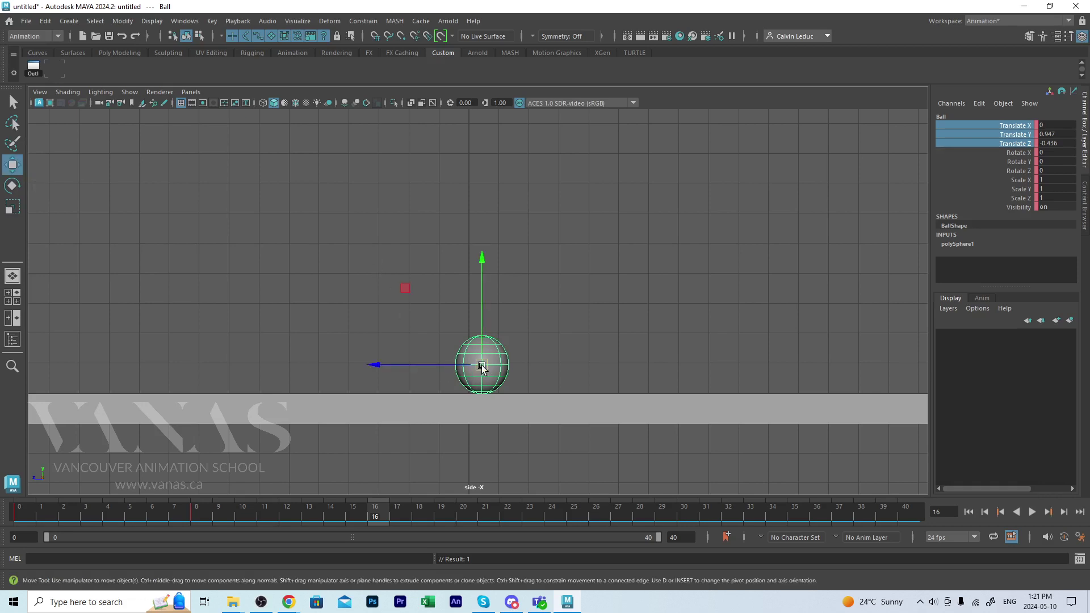
left_click_drag(481, 365, 608, 216)
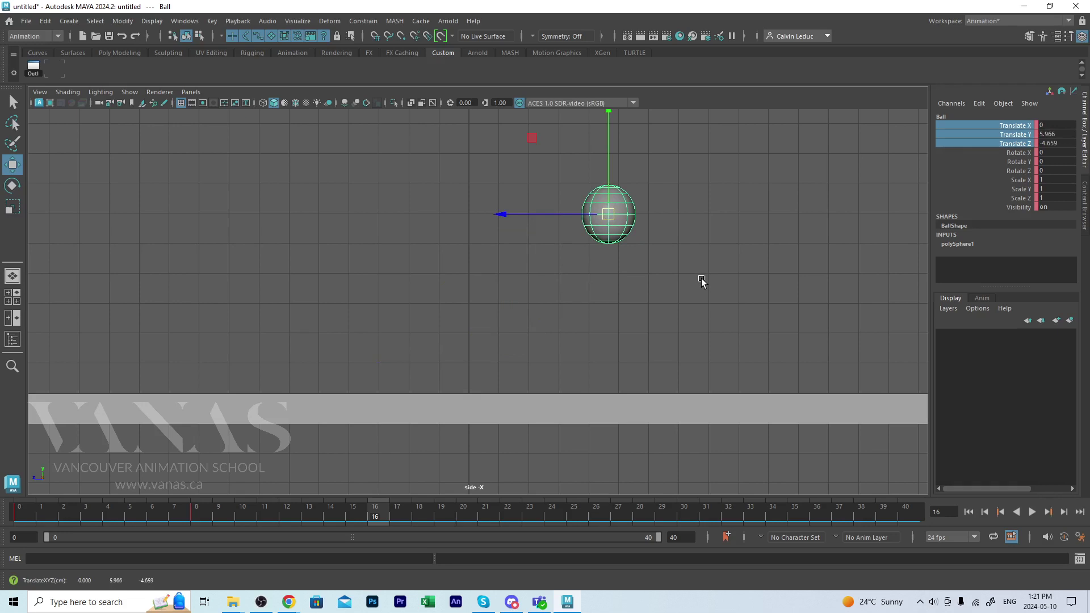
key("shift+w")
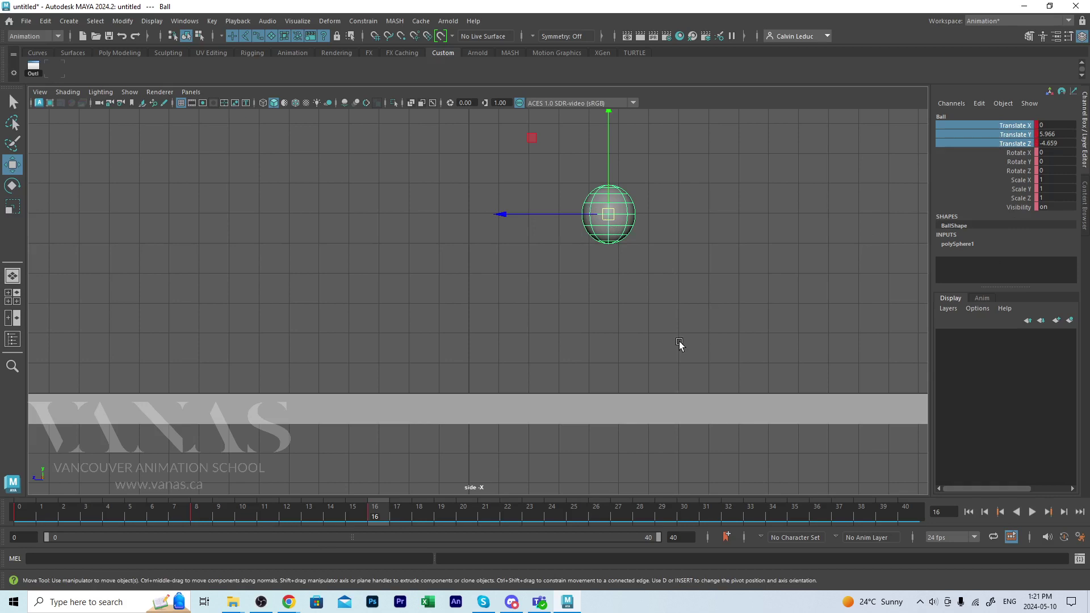
Play and scrub the animation from frame 0 to check the first bounce.
left_click(27, 515)
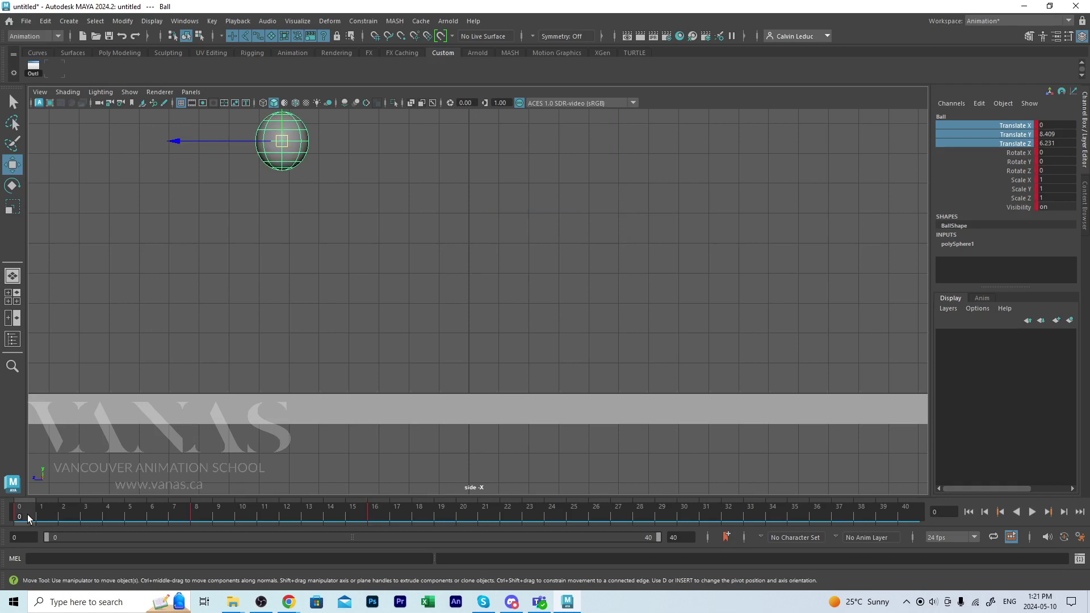
key("alt+v")
left_click_drag(26, 513, 384, 483)
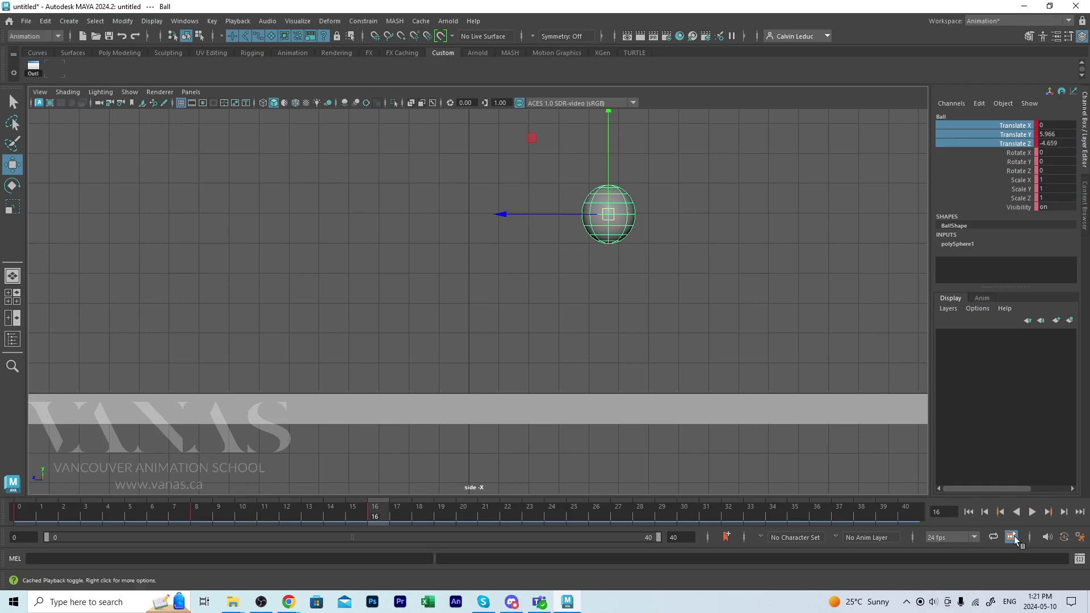
Enable Auto Keyframe and drop the ball onto the slab at frame 24 (Y 0.966, Z -8.598).
left_click(1063, 538)
key("alt+v")
left_click_drag(379, 519, 560, 517)
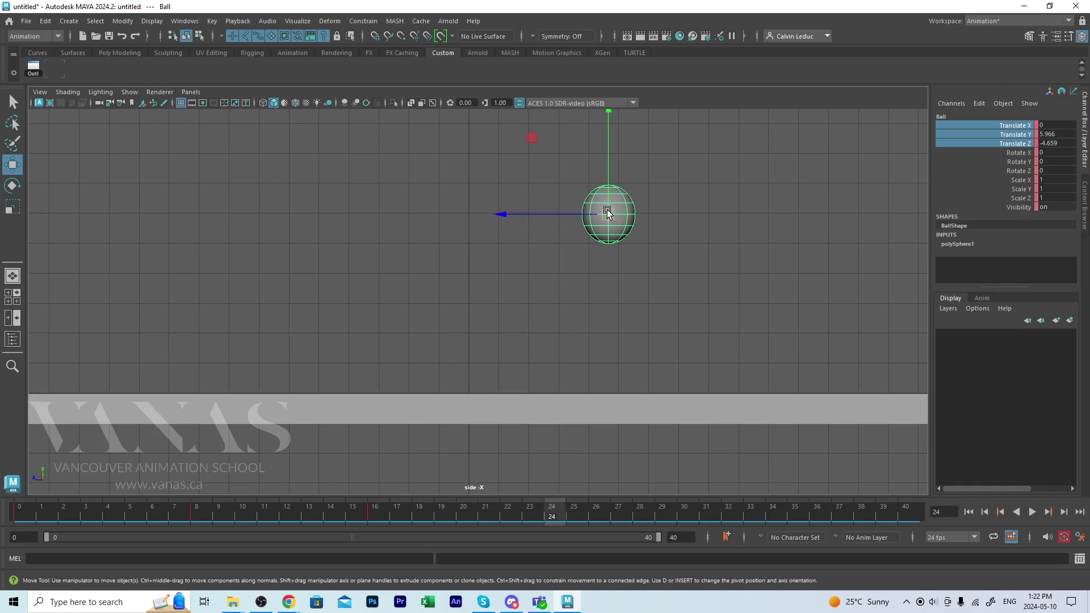
mouse_move(608, 213)
left_mouse_down()
mouse_move(665, 272)
mouse_move(726, 364)
left_mouse_up()
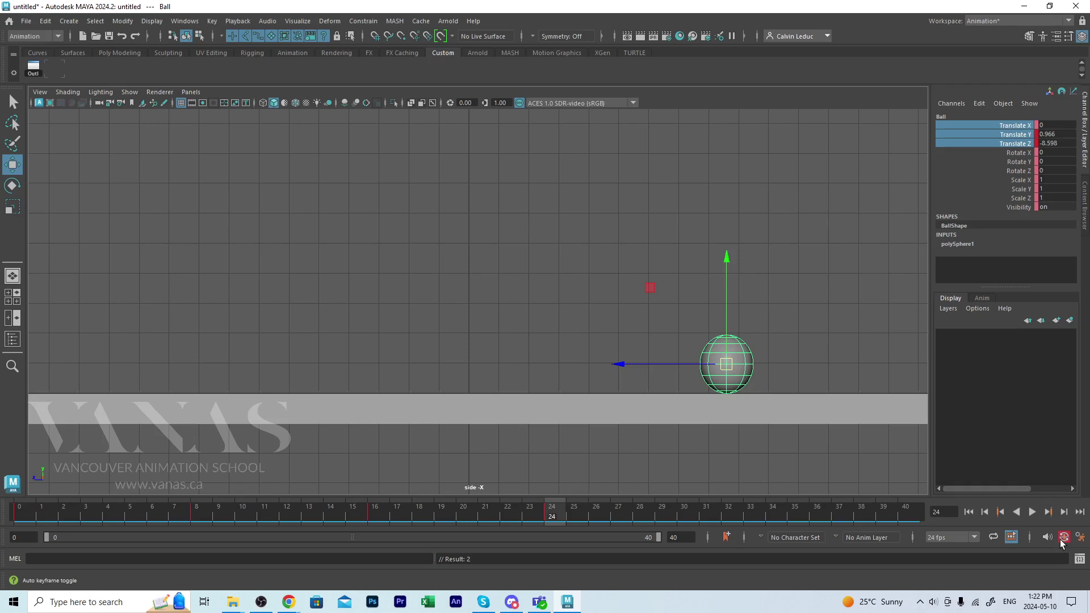
Play the four-key bounce from frame 0 with the ball deselected, then stop playback.
left_click(23, 516)
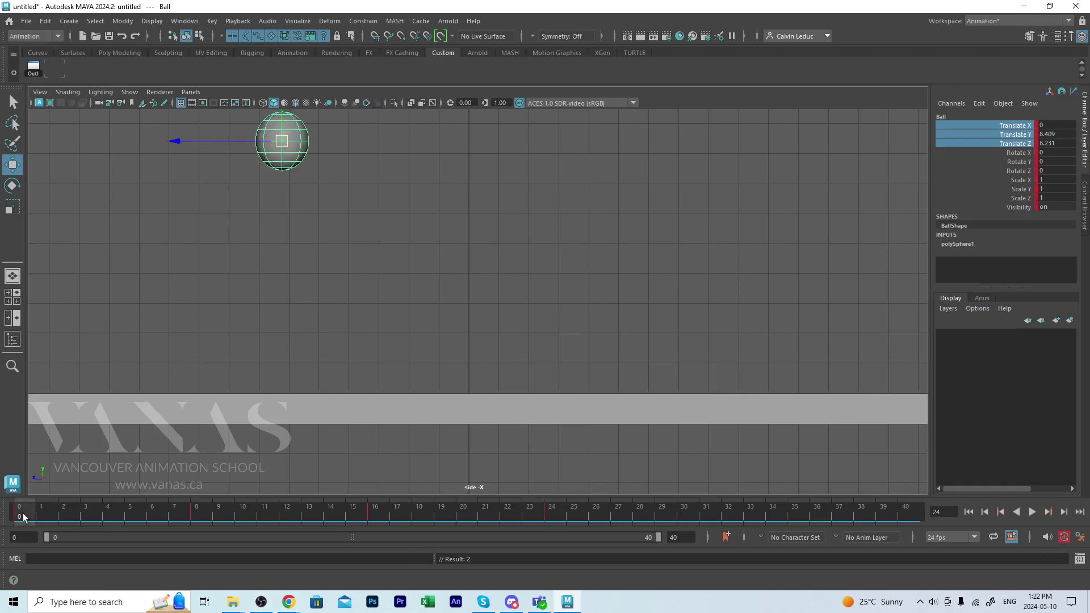
key("alt+v")
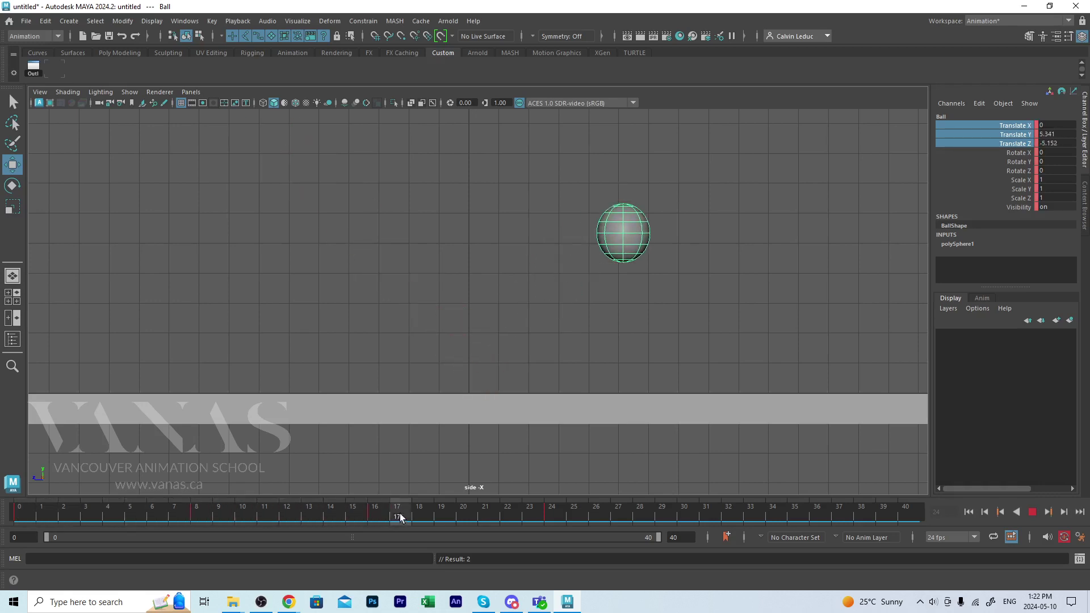
key("alt+v")
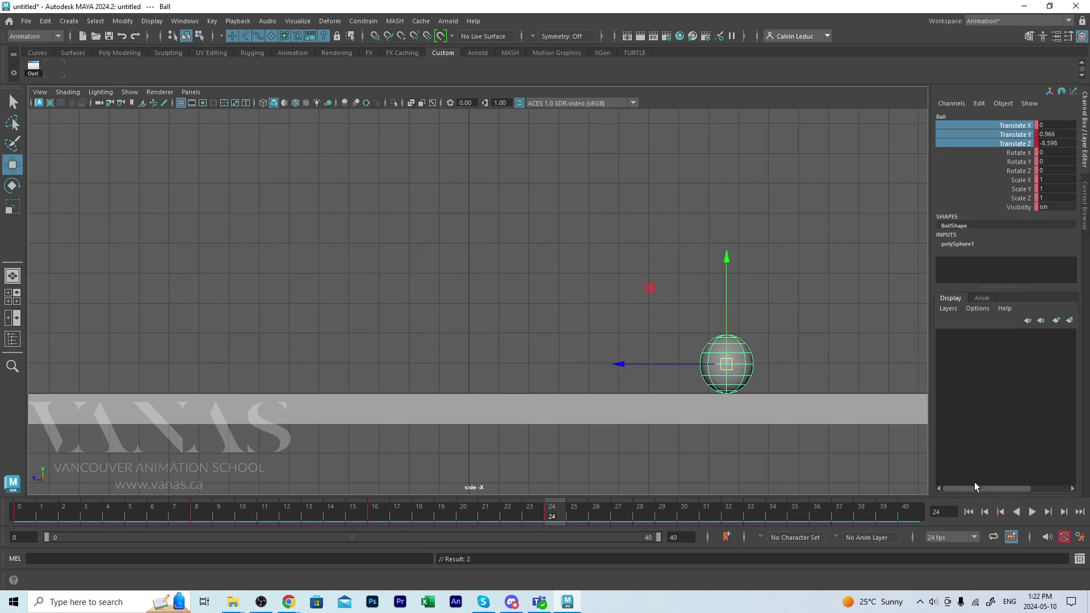
left_click(970, 512)
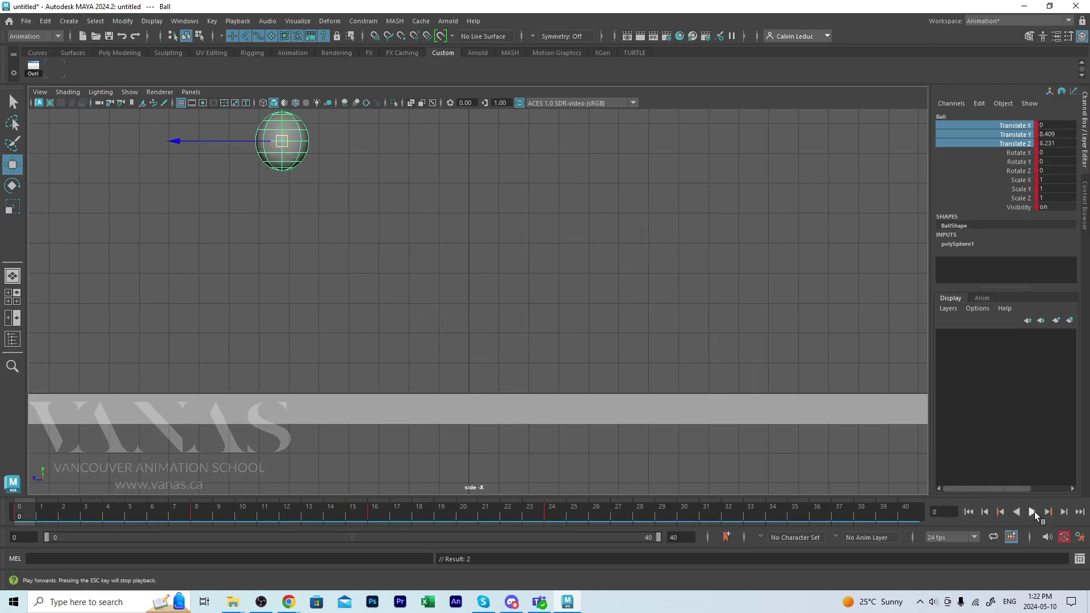
left_click(706, 329)
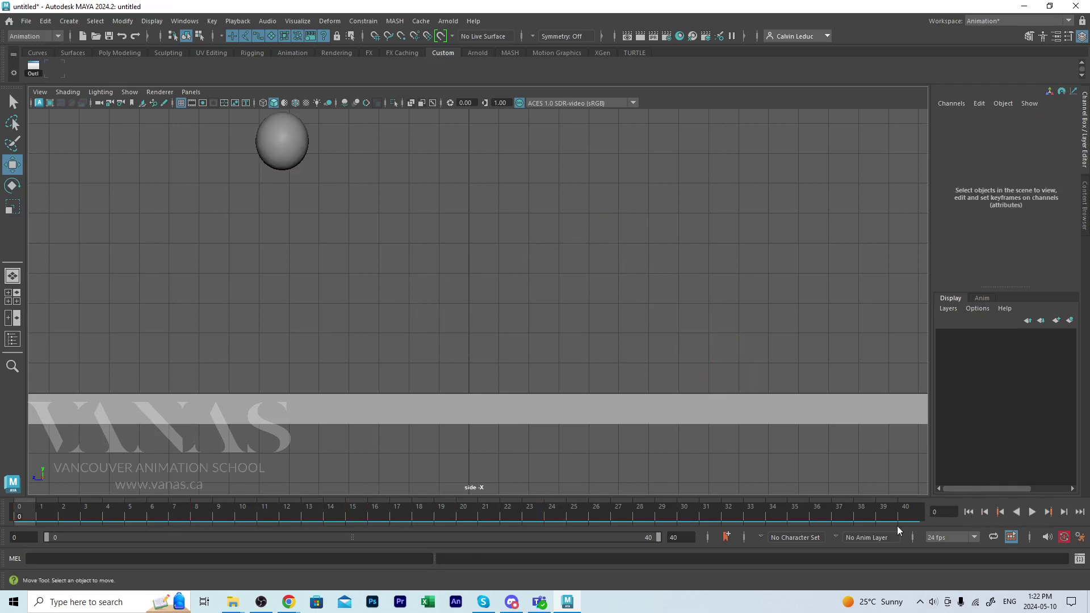
left_click(1033, 512)
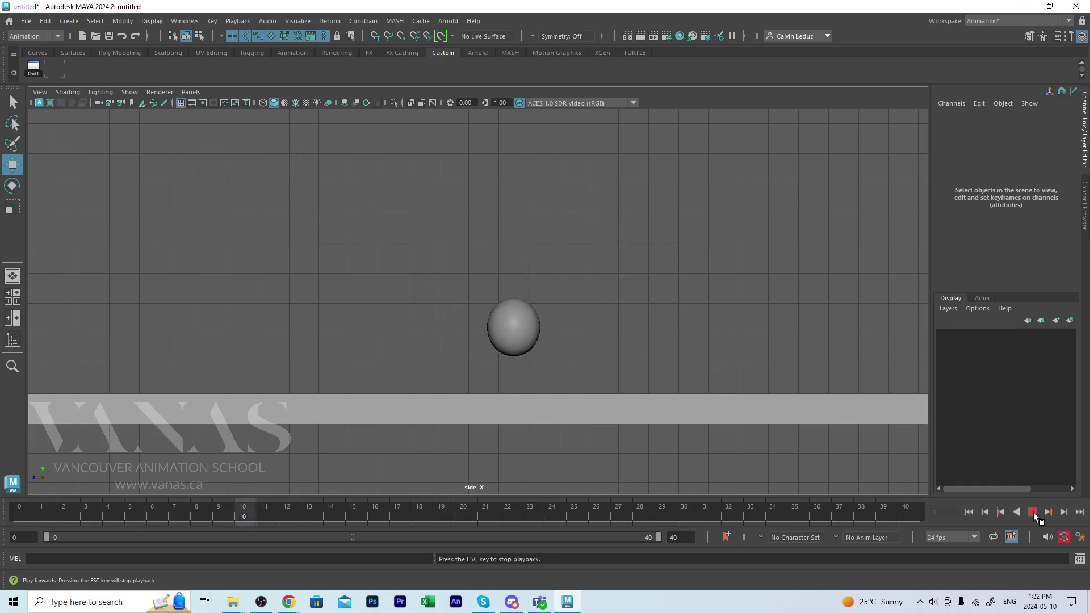
left_click(1033, 513)
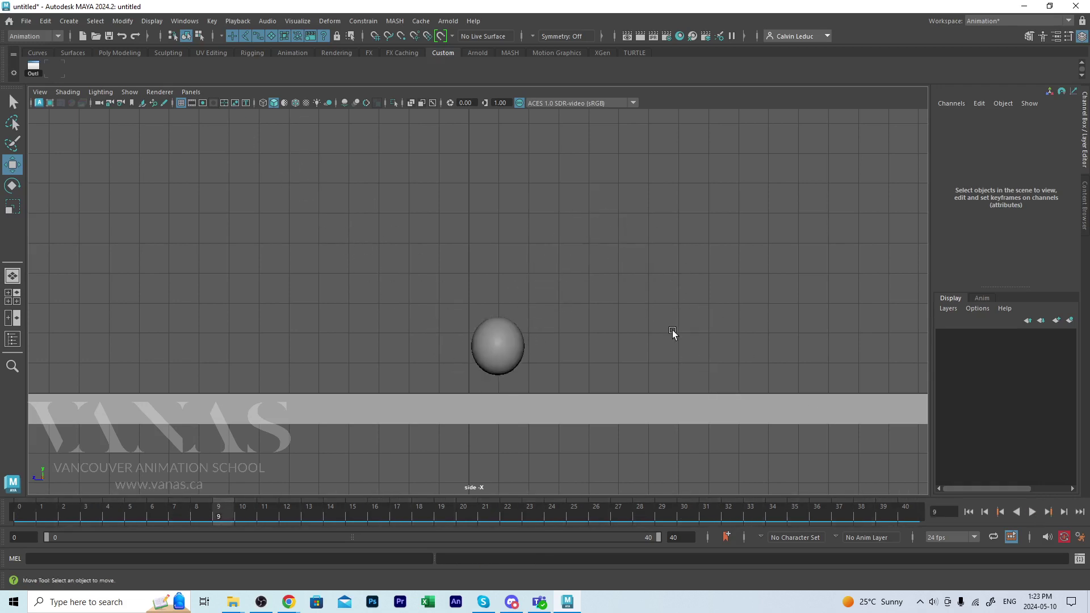